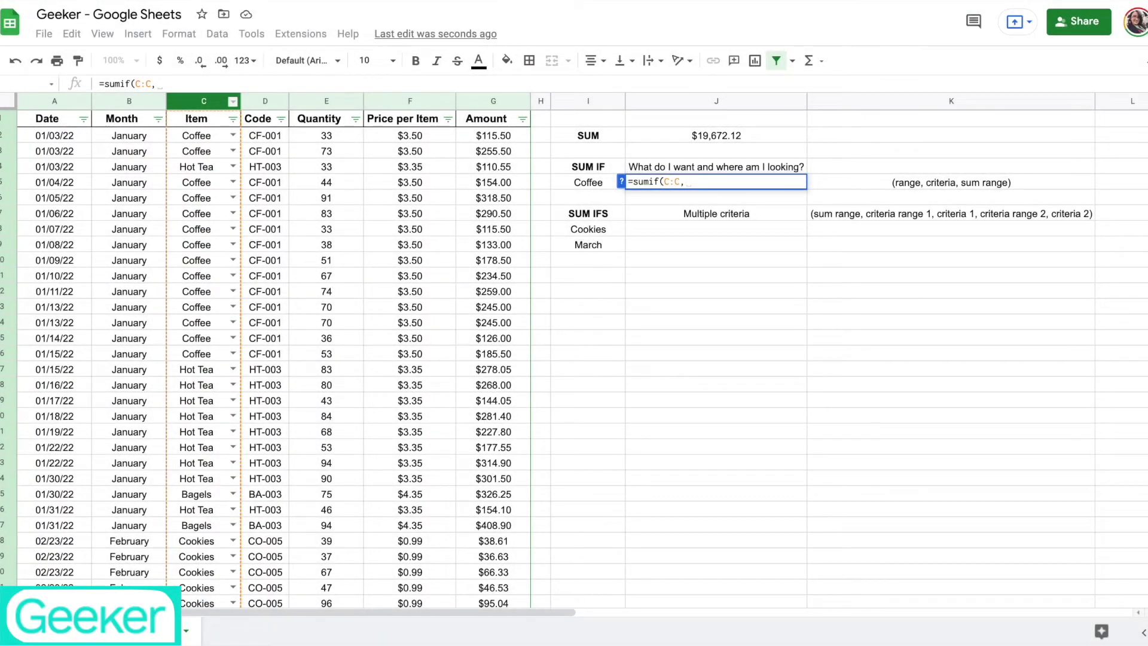
Step: Complete the preview SUMIF using the Coffee label in I5 as criterion and column G as the sum range
click(583, 181)
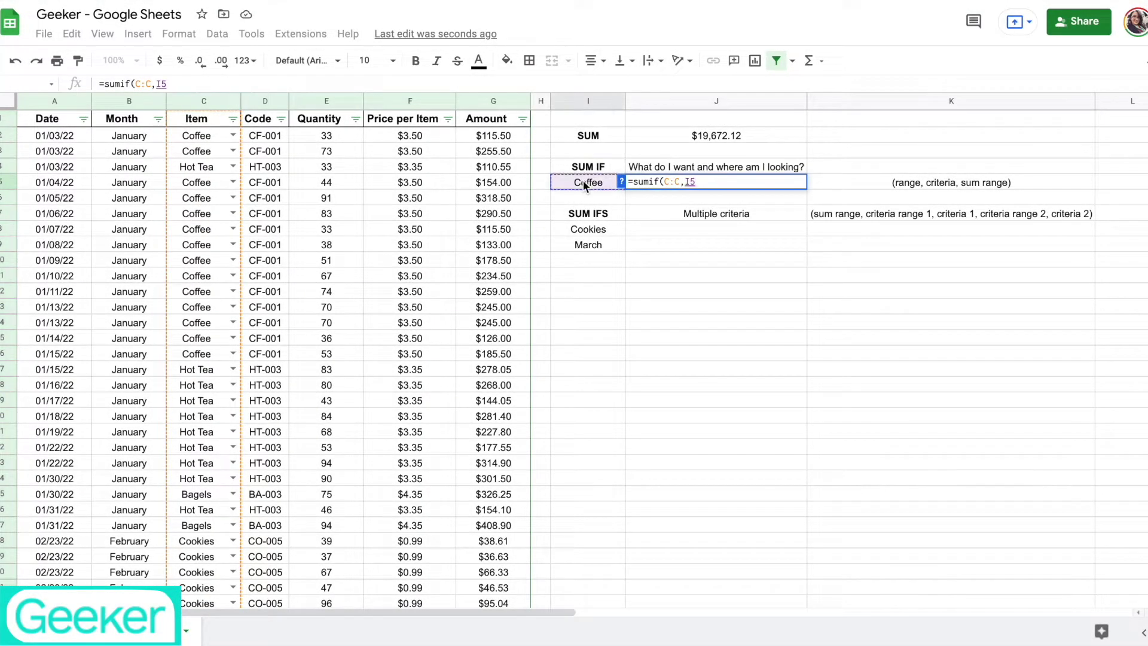
text(,)
click(495, 101)
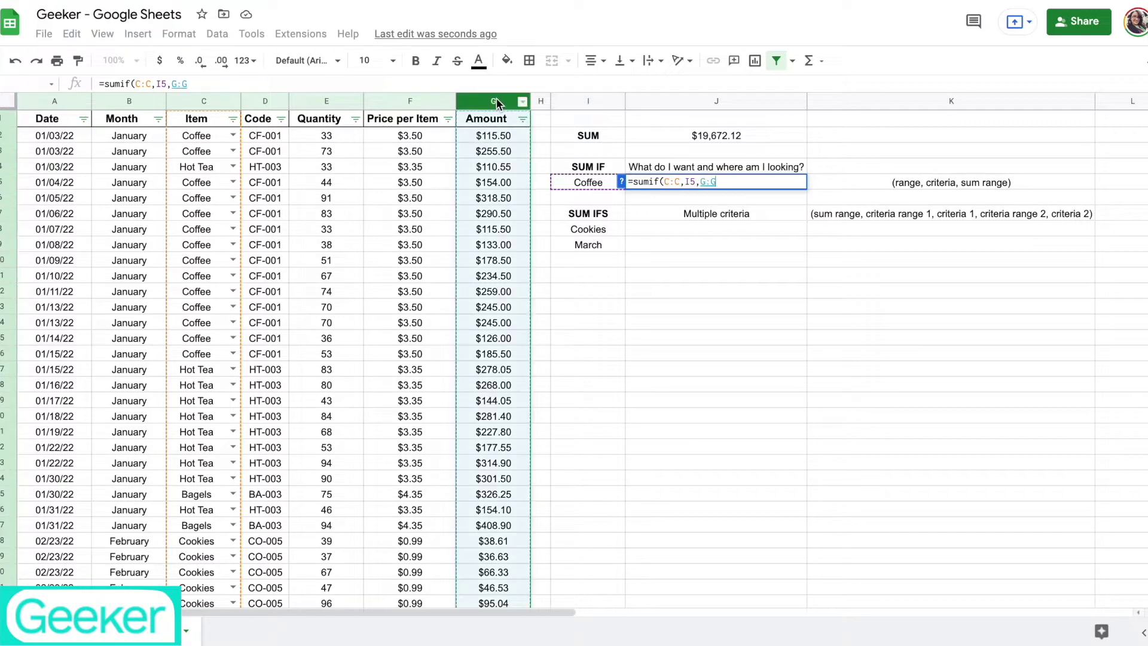
text())
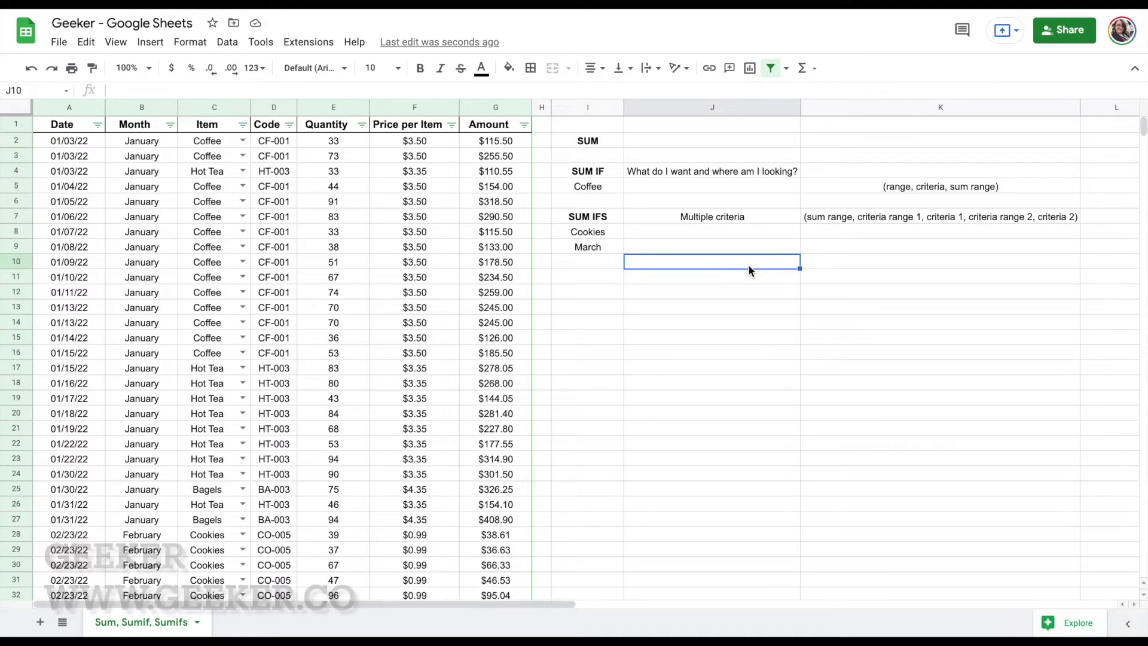
Step: Enter =sum(G2:G154) in J2 to total the Amount column as $19,672.12
click(703, 144)
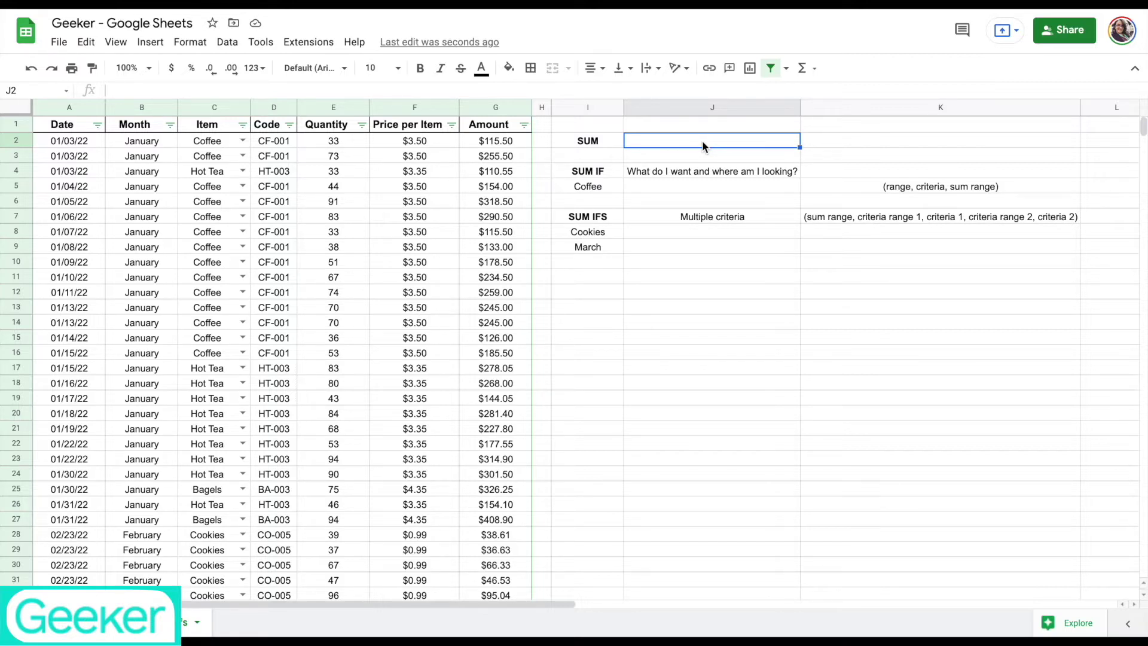
text(=sum()
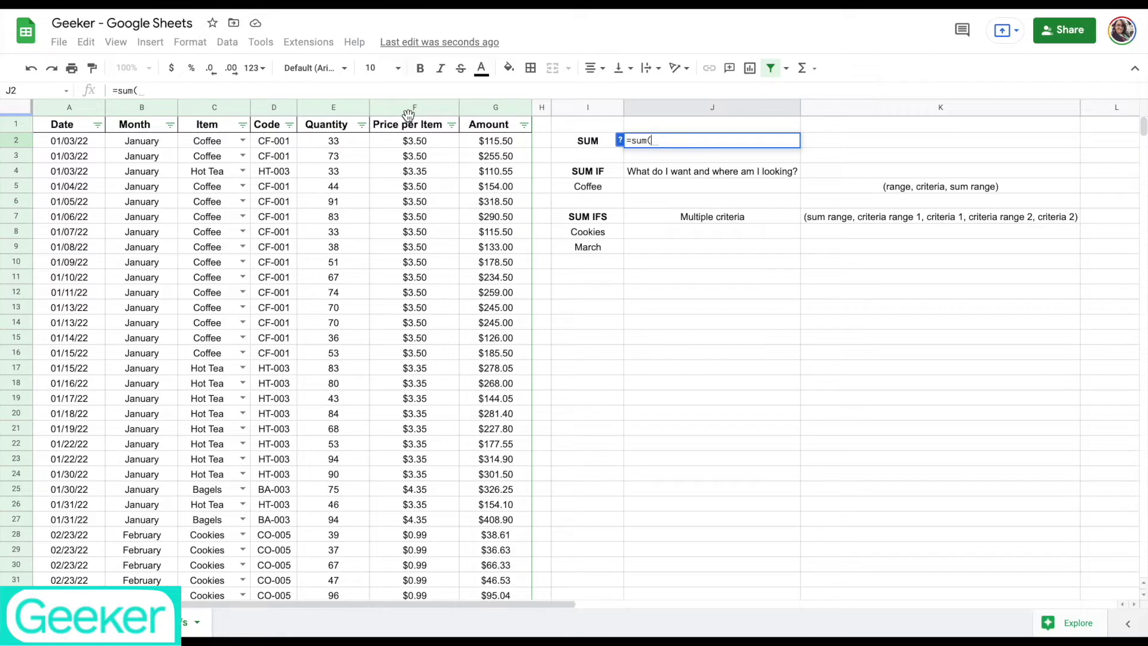
click(500, 142)
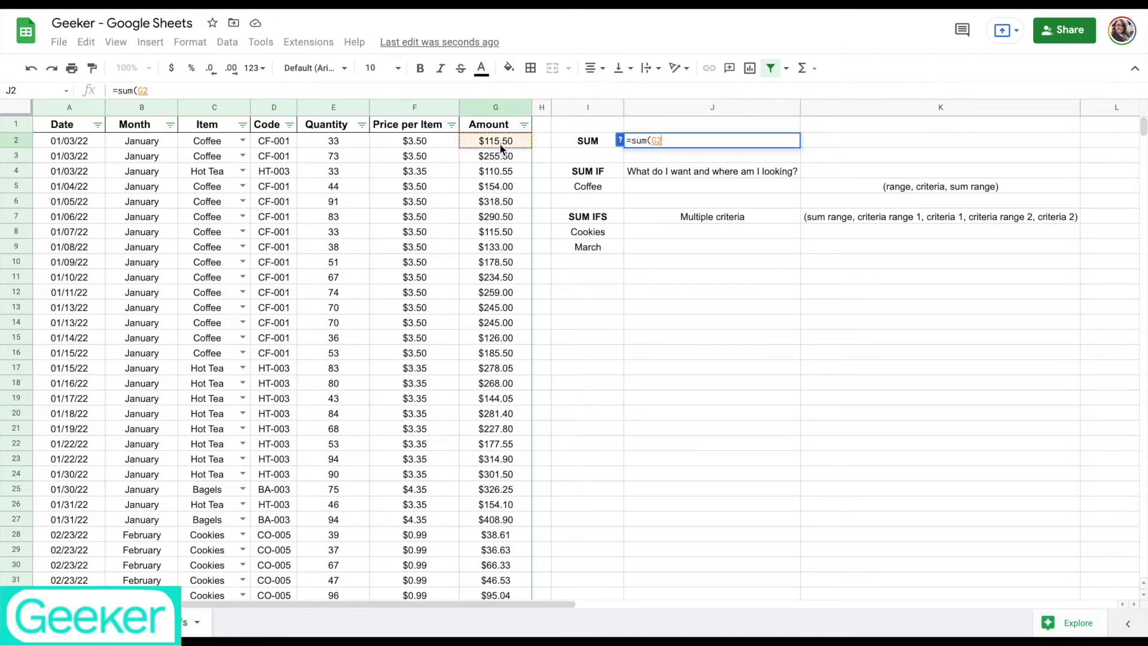
key(ctrl+shift+Down)
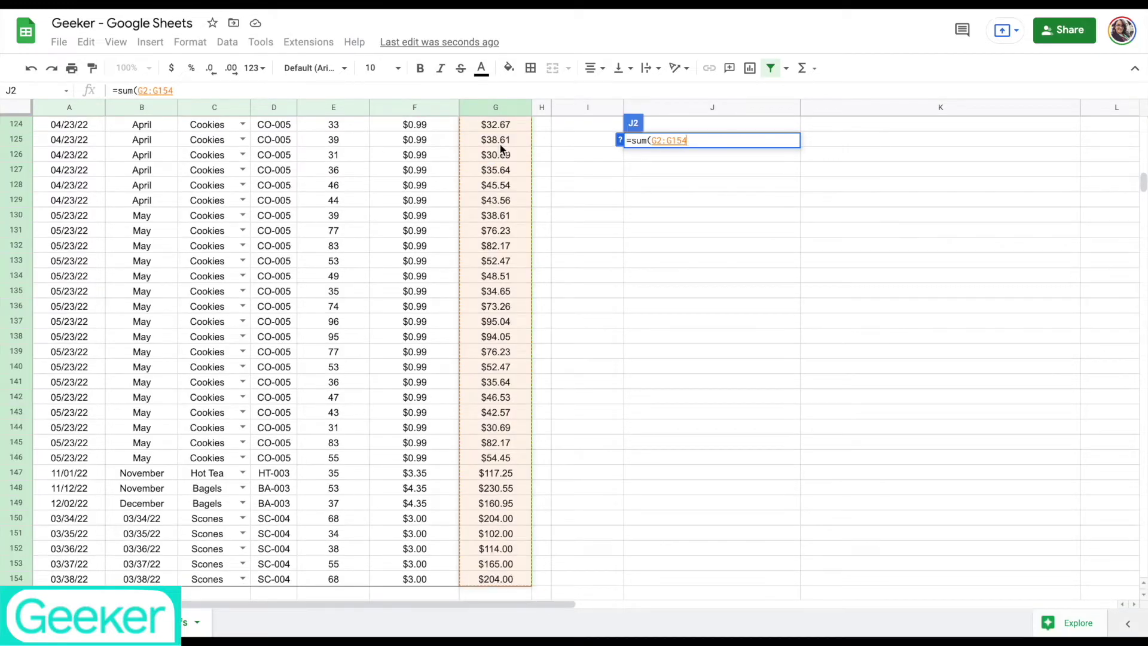
text())
key(Return)
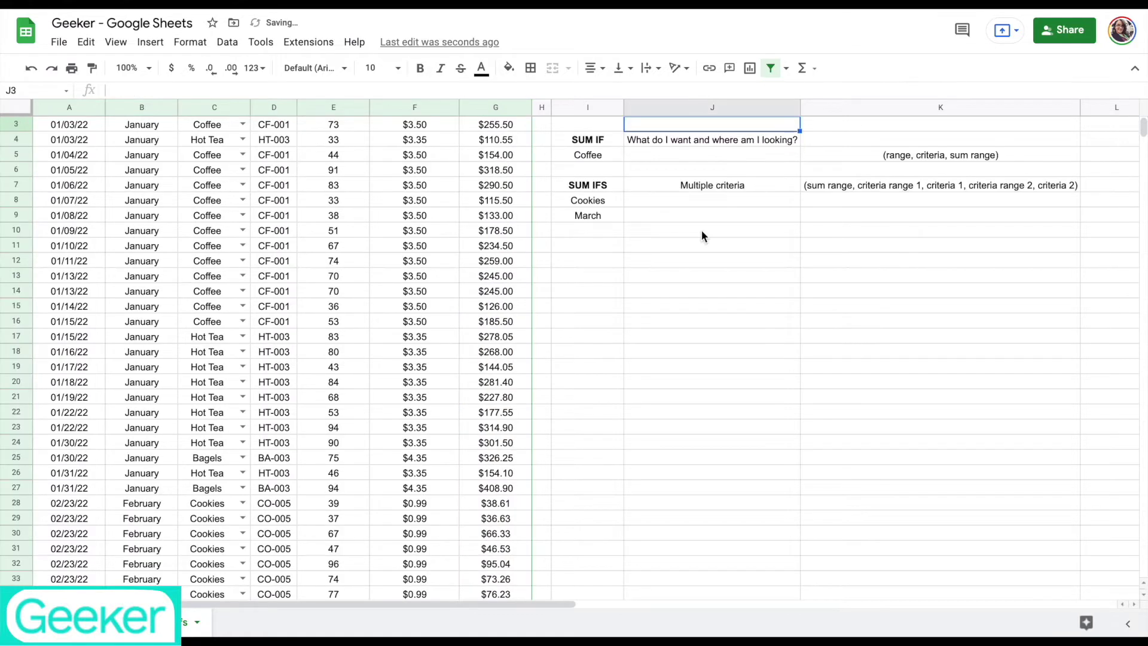
click(696, 144)
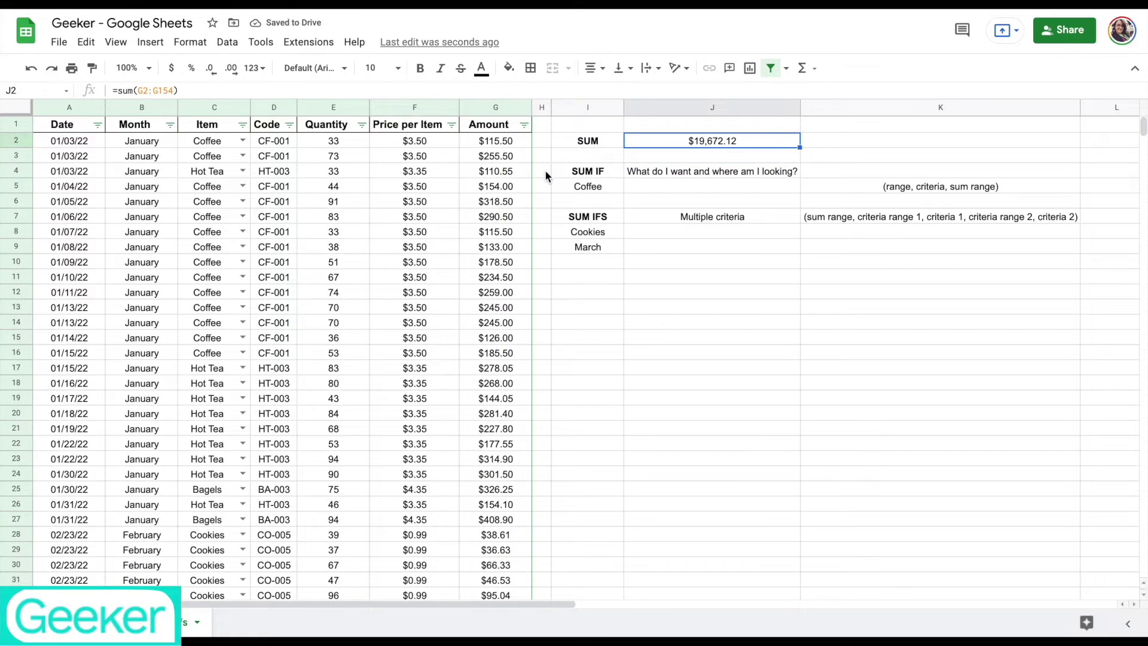
Step: Enter =sumif(C:C,I5,G:G) in J5 to total Coffee amounts as $4,396.00
click(524, 139)
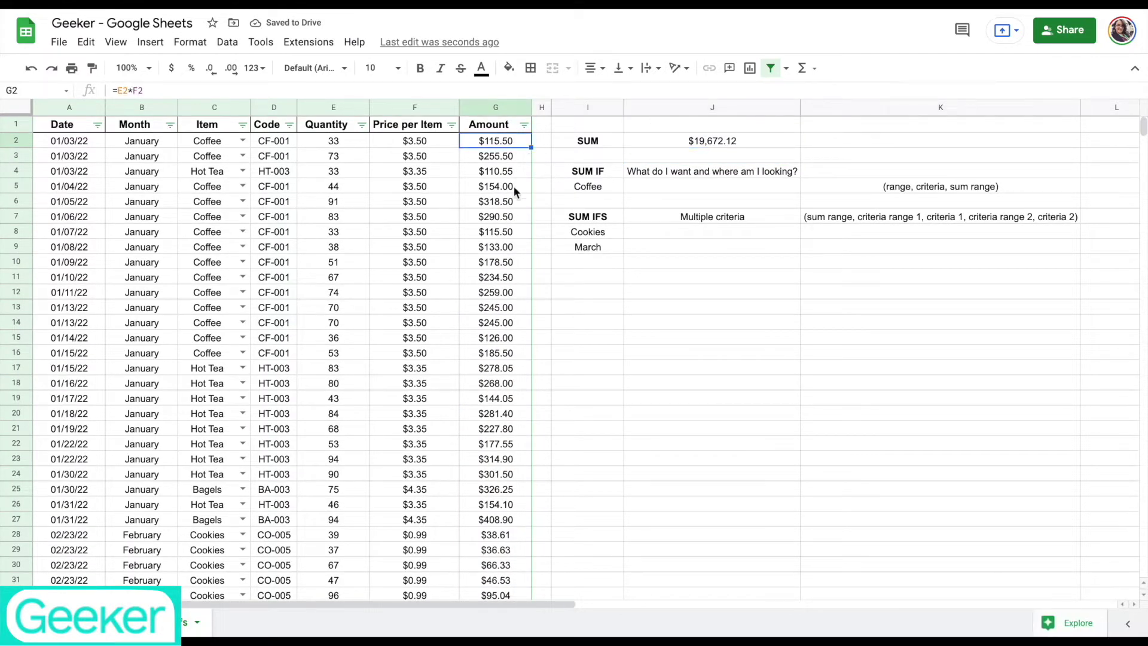
click(672, 171)
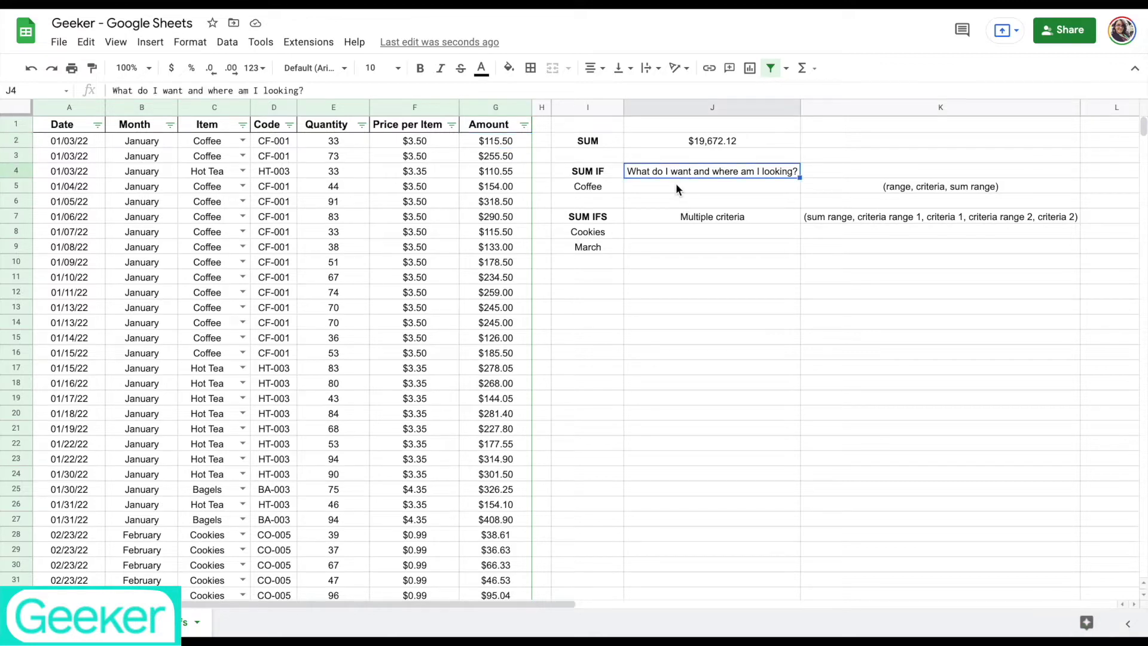
click(676, 186)
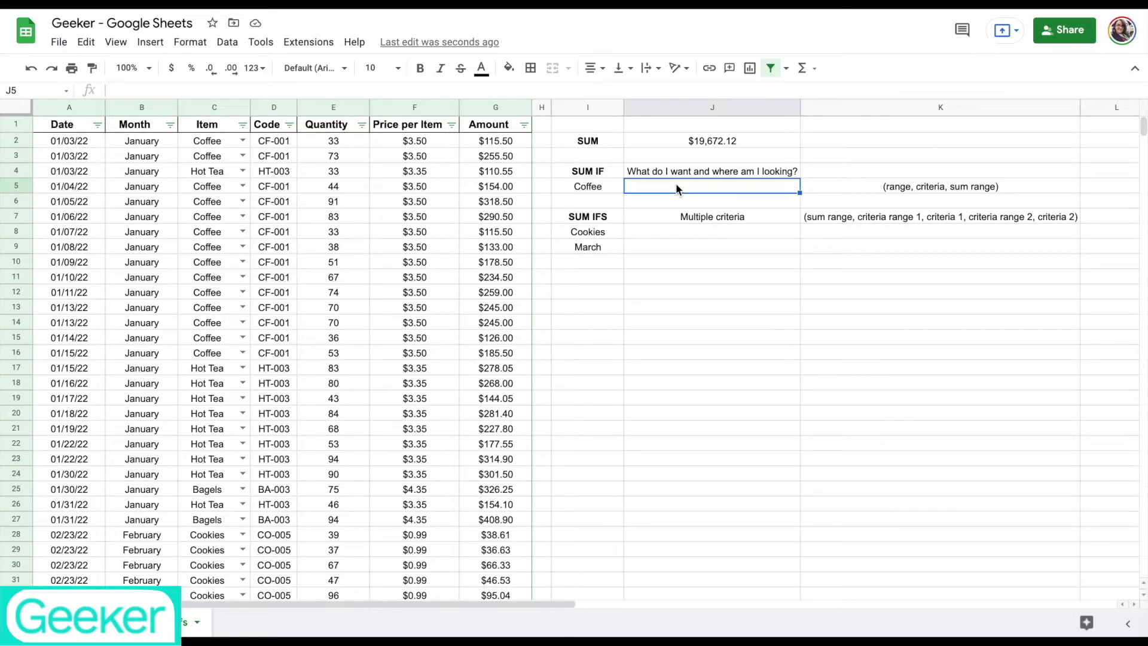
text(=sumif()
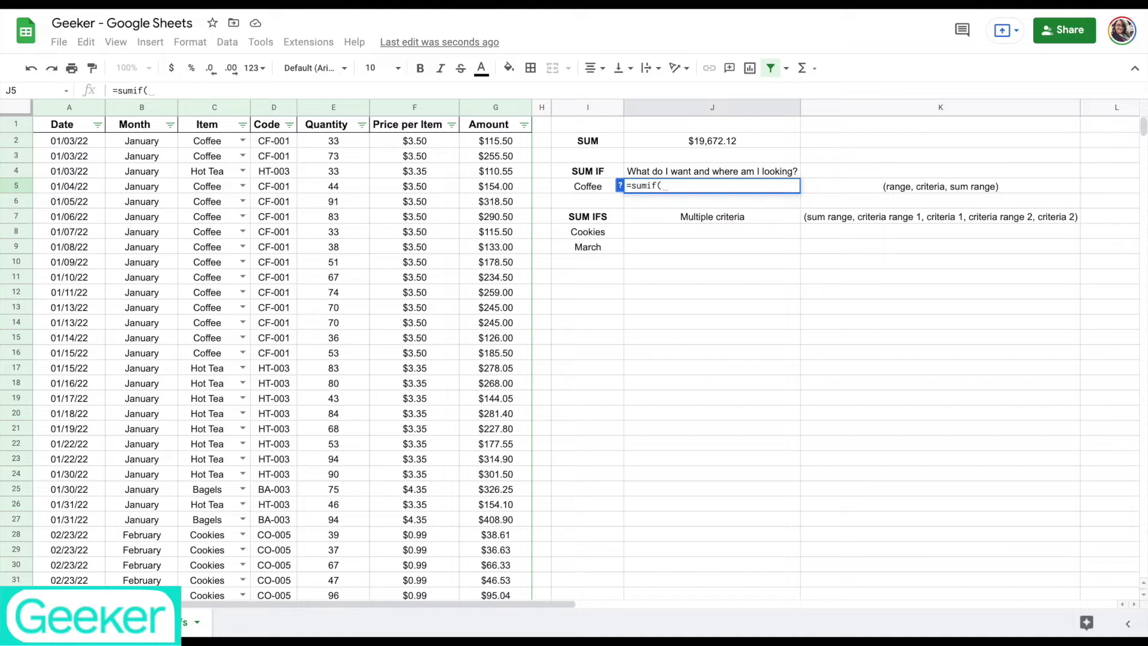
click(215, 110)
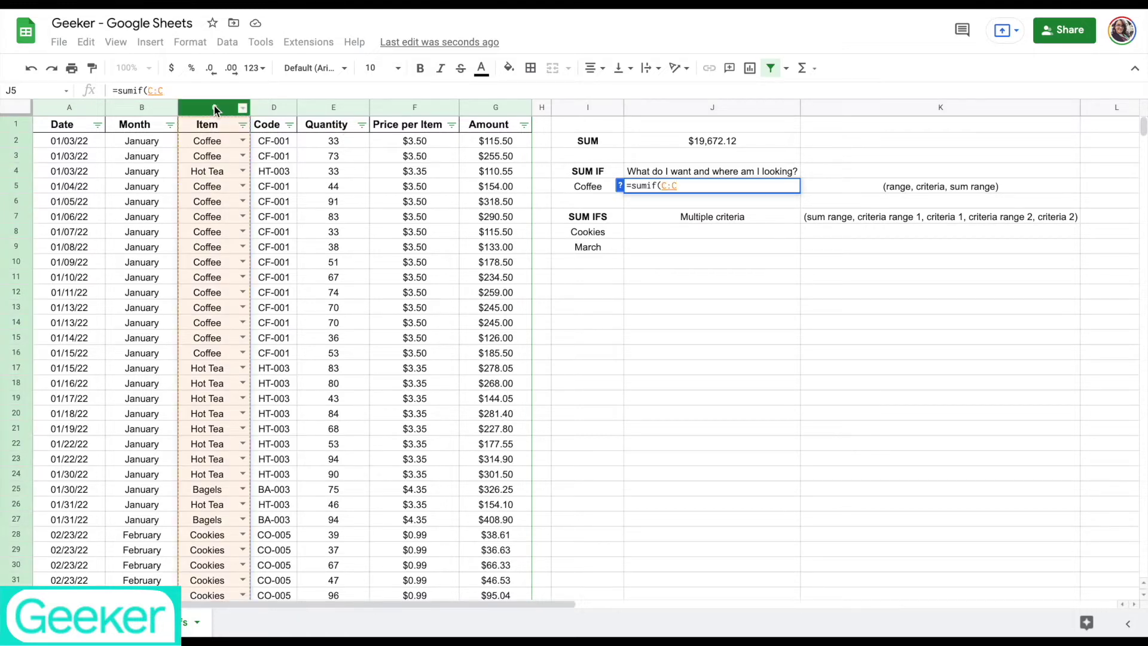
text(,)
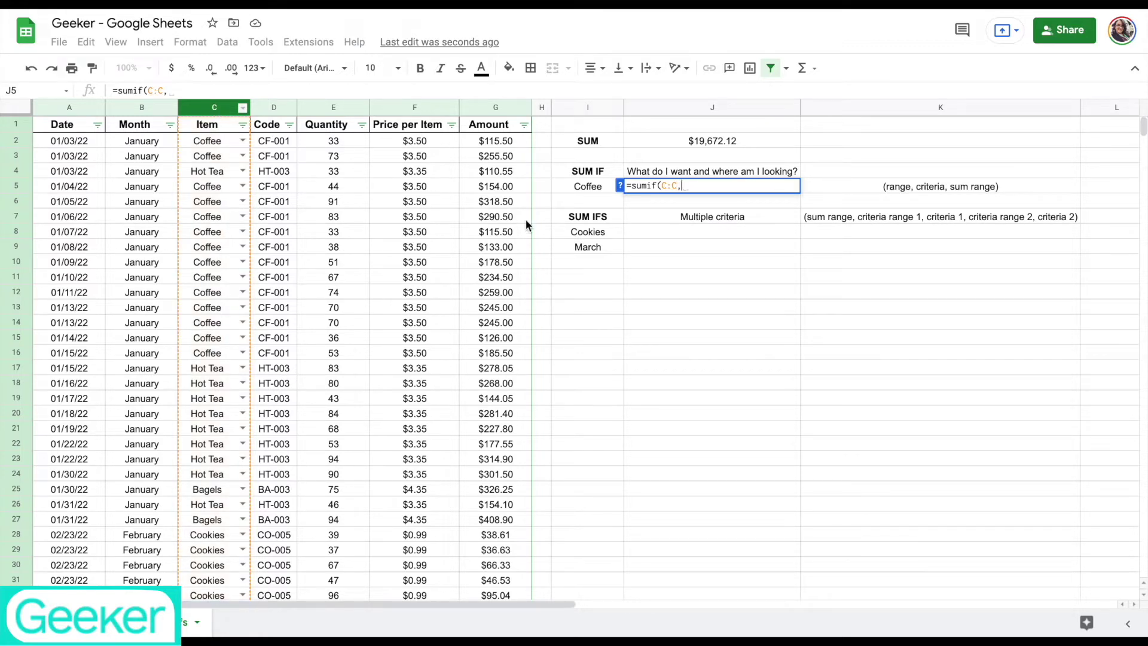
click(584, 189)
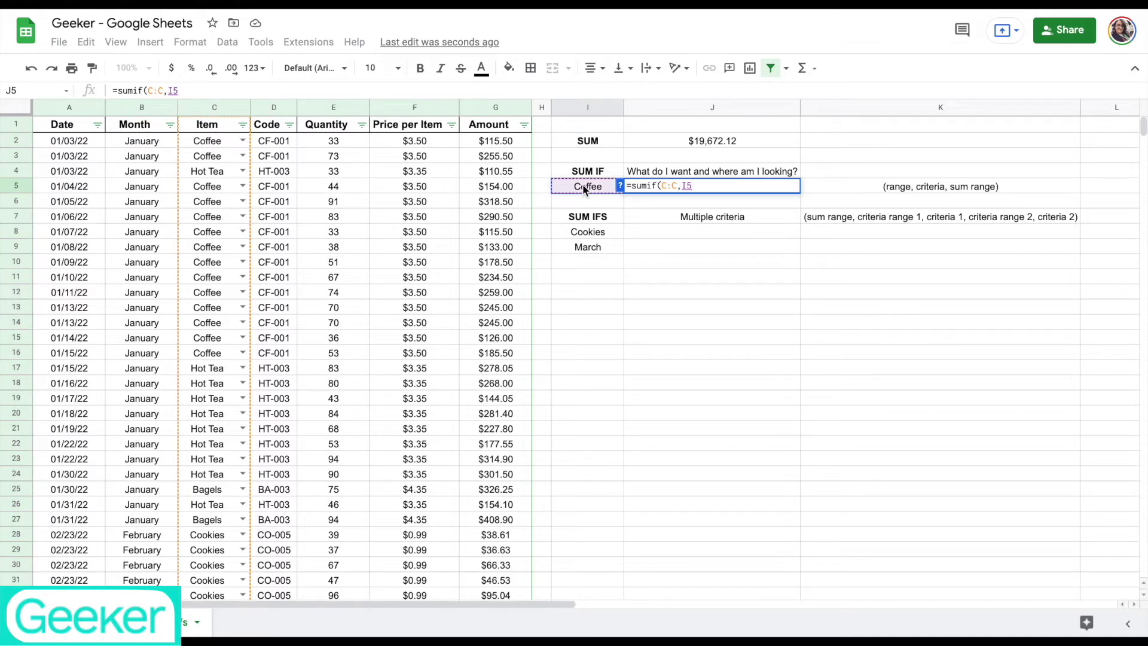
text(,)
click(499, 107)
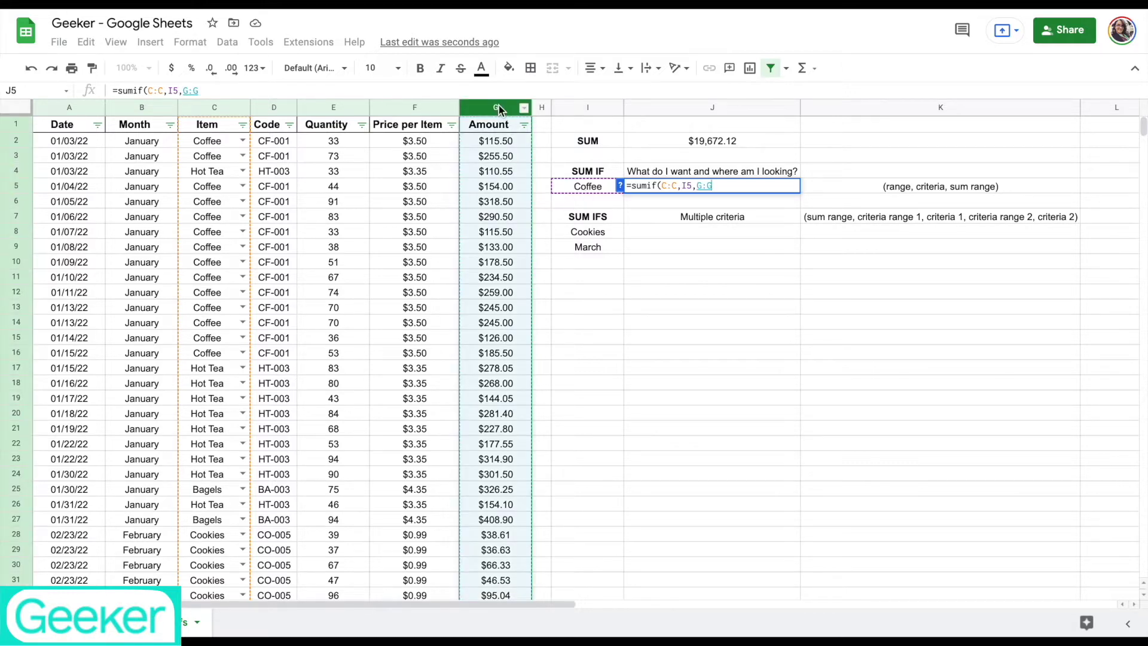
text())
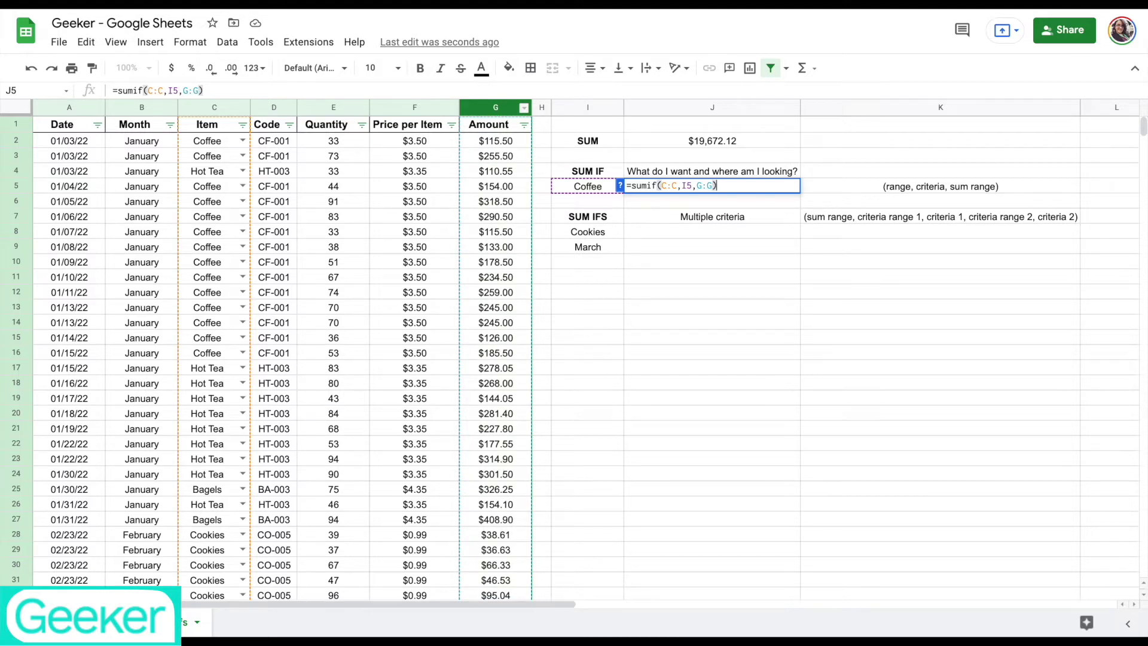
key(Return)
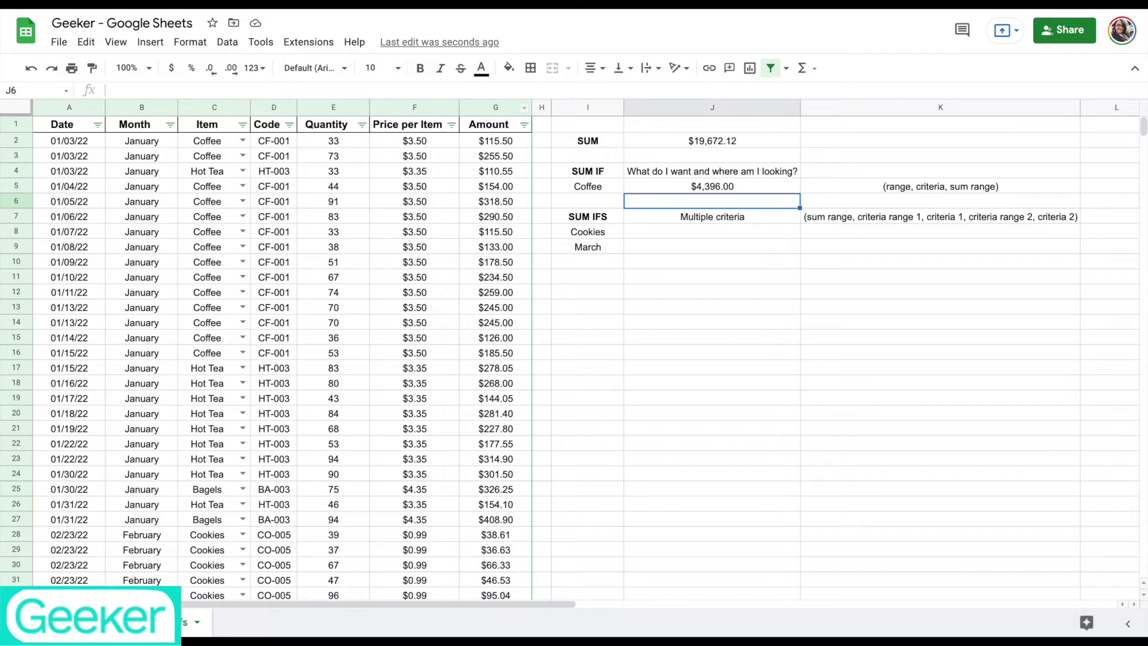
Step: Start =sumifs in J8 with sum range G:G and first criteria range C:C
click(647, 233)
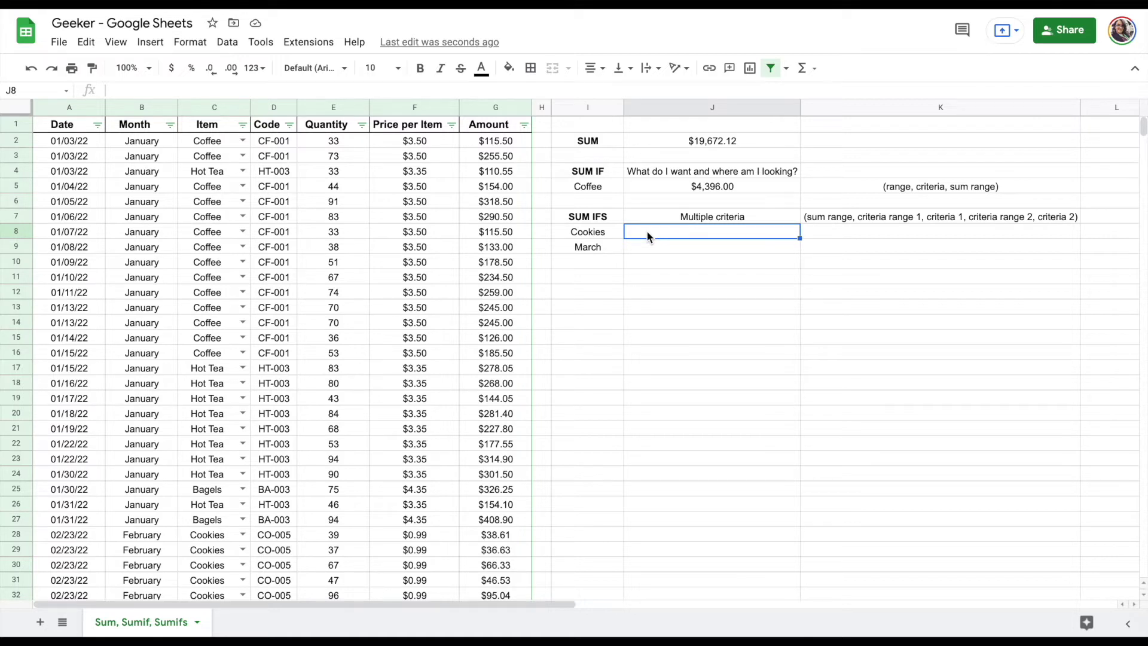
text(=)
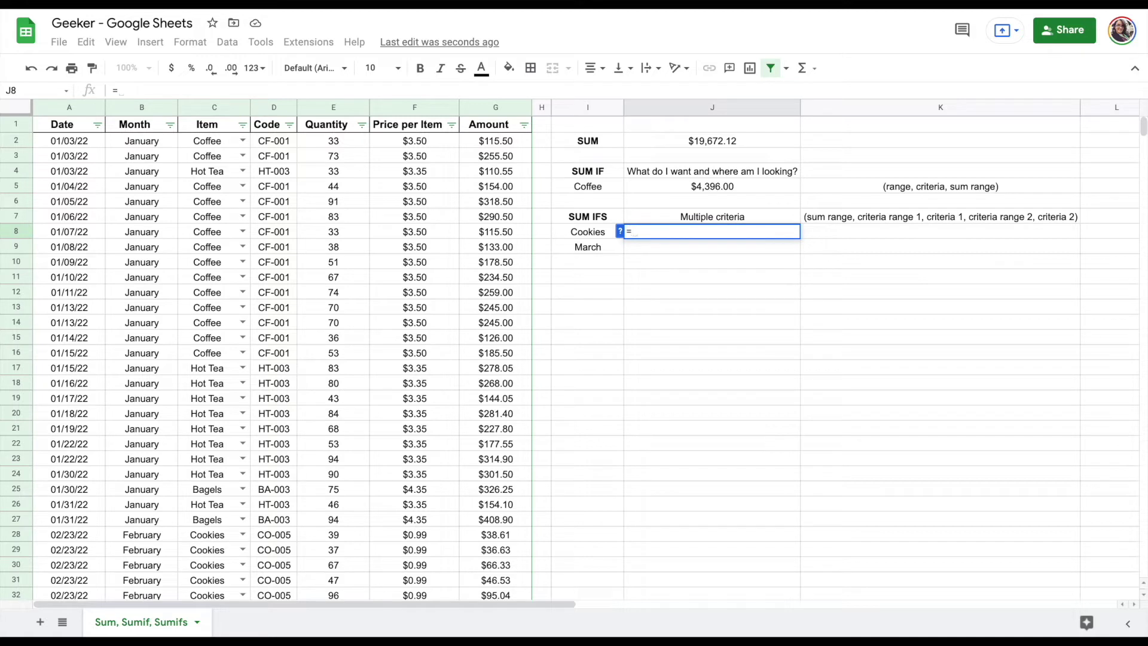
text(sumifs()
click(501, 108)
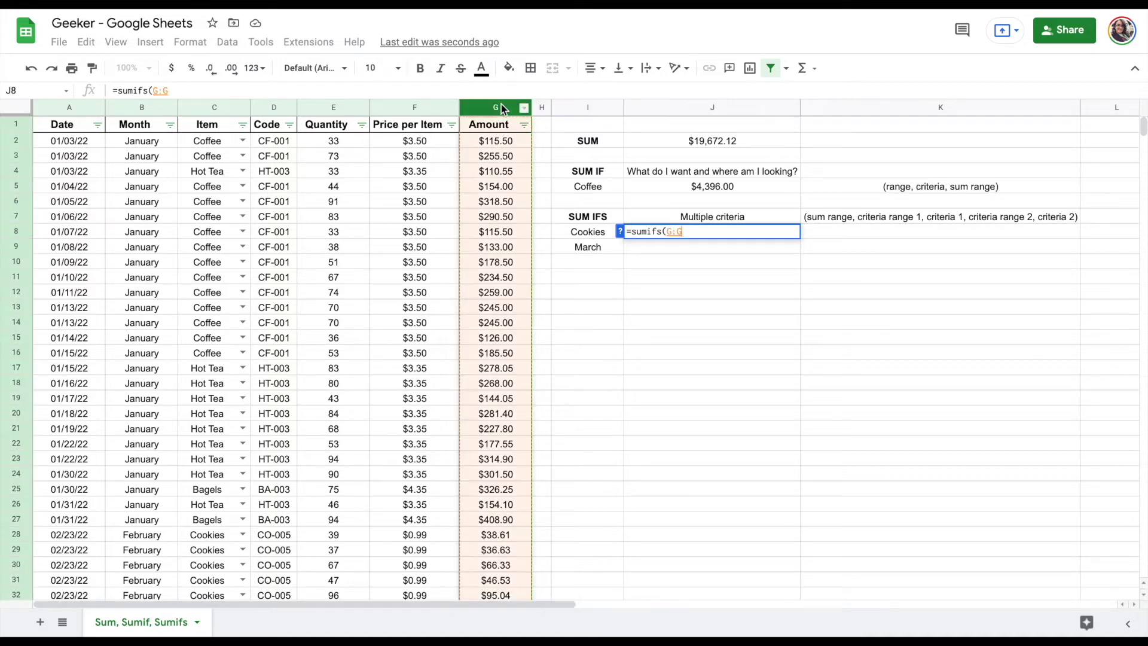
text(,)
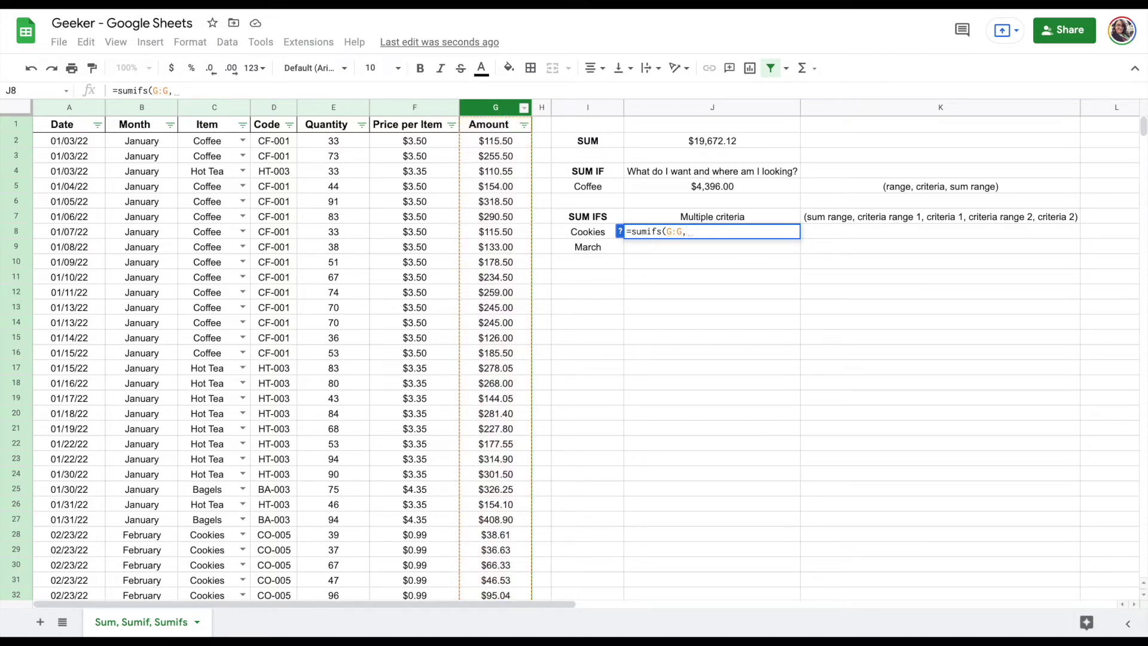
click(221, 107)
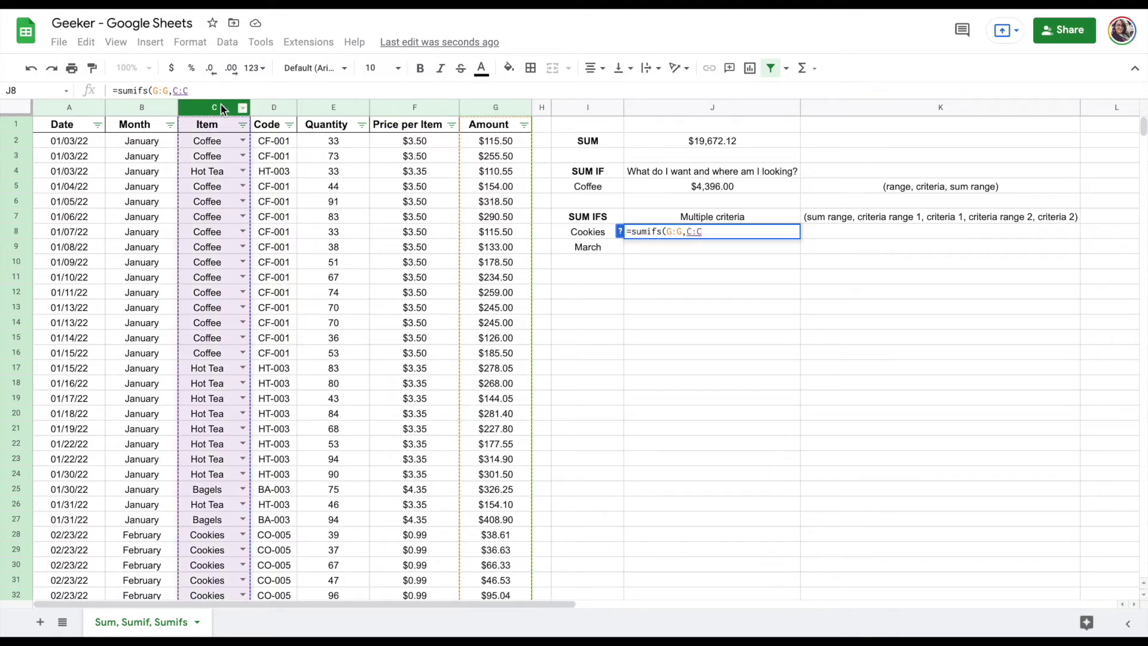
text(,)
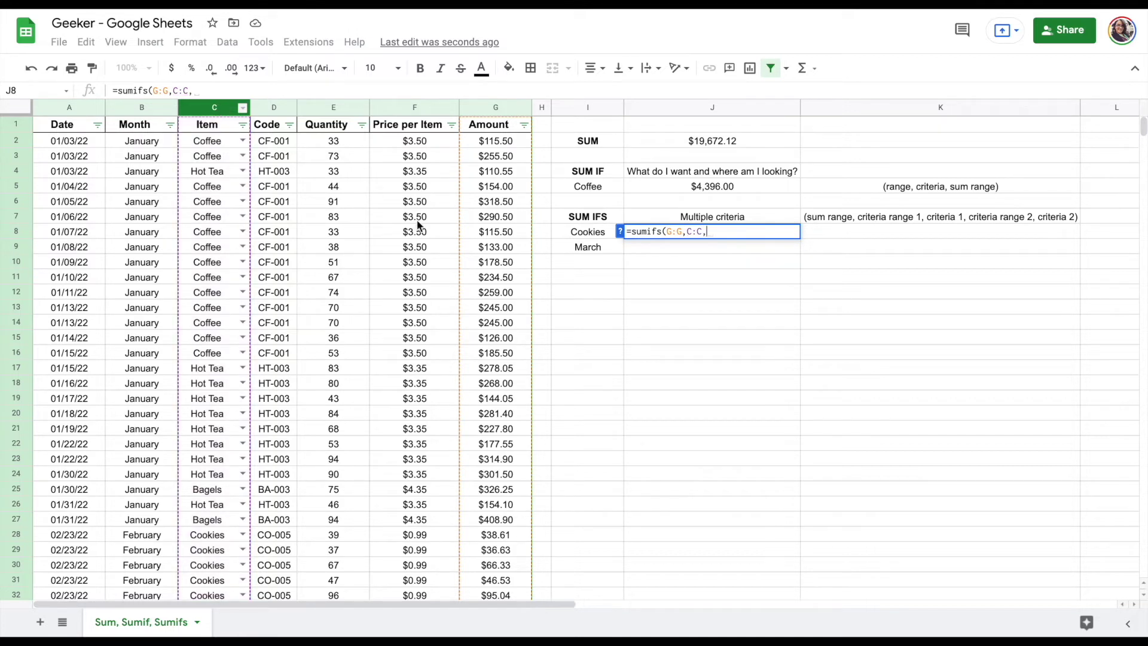
Step: Add criteria I8 (Cookies) and B:B with I9 (March), giving $1,122.66
click(573, 238)
text(,)
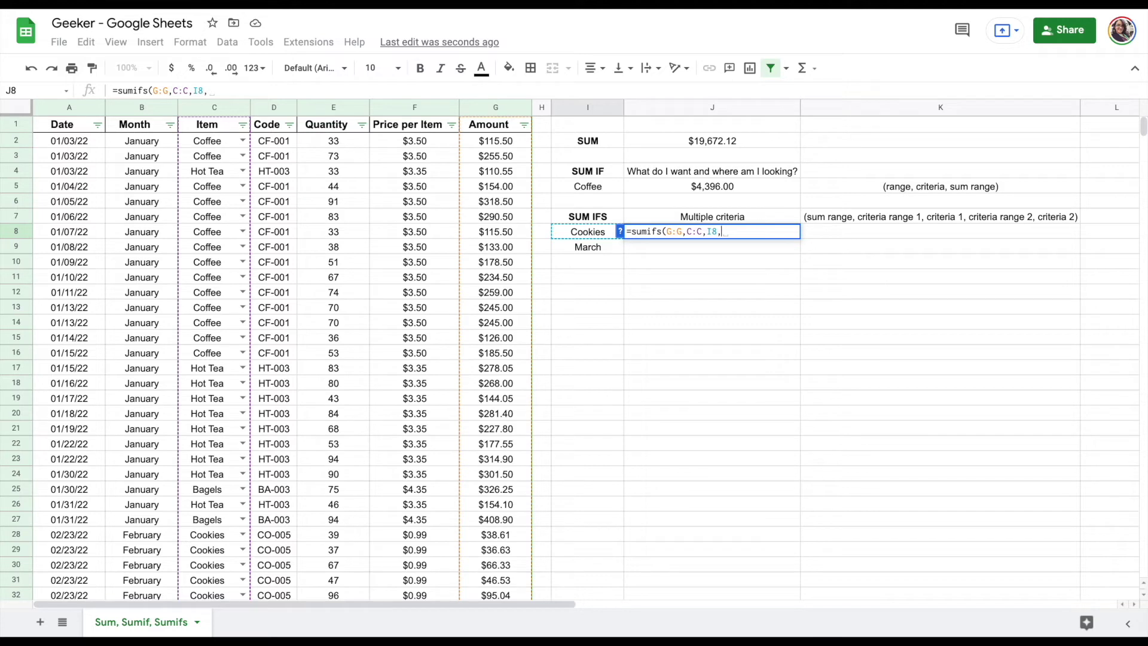
click(141, 106)
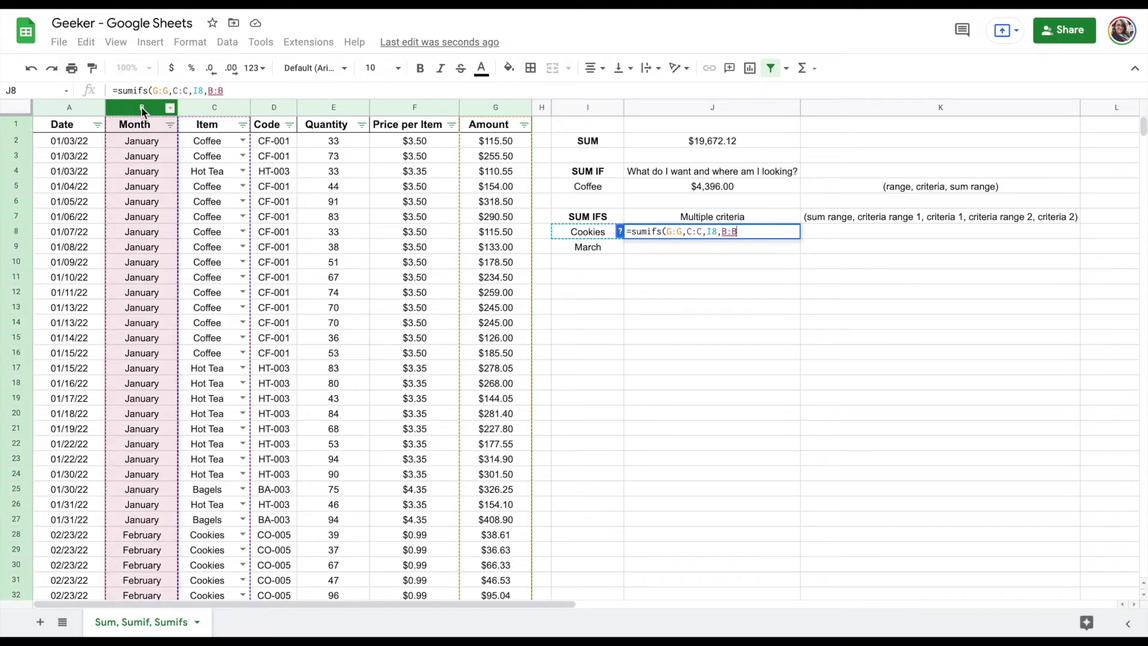
text(,)
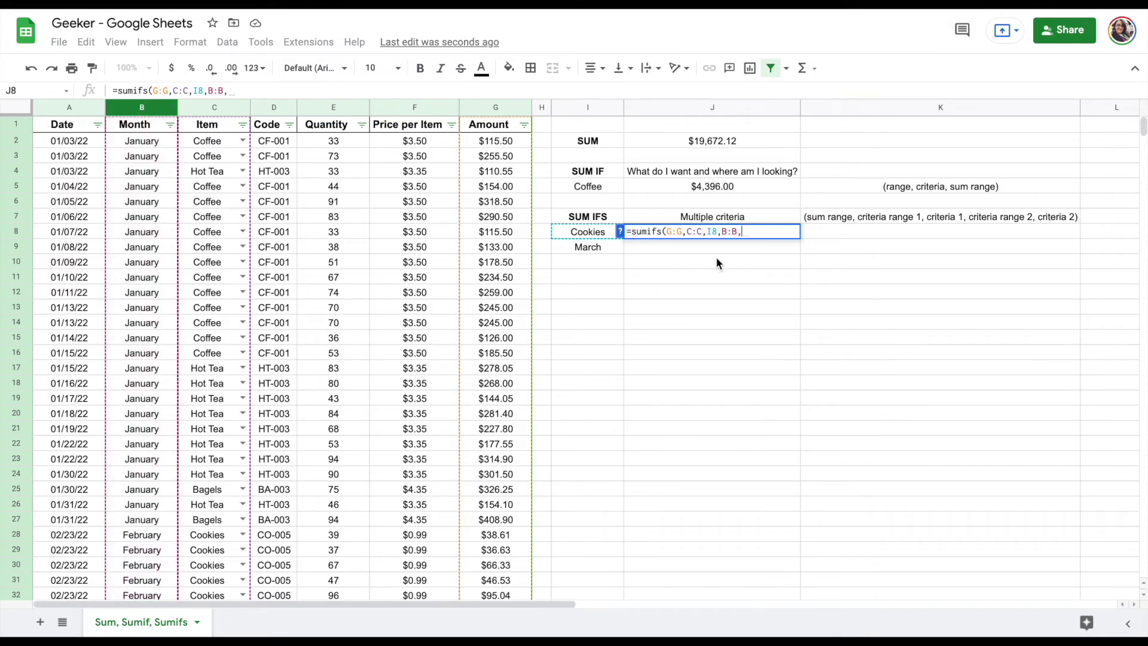
click(596, 249)
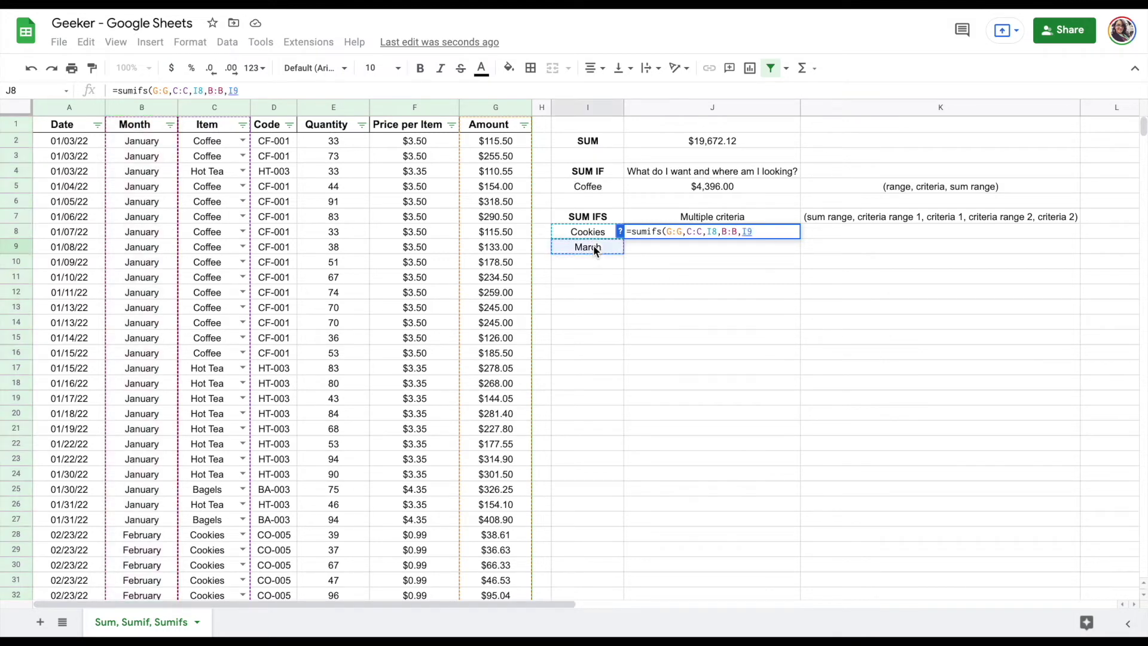
text())
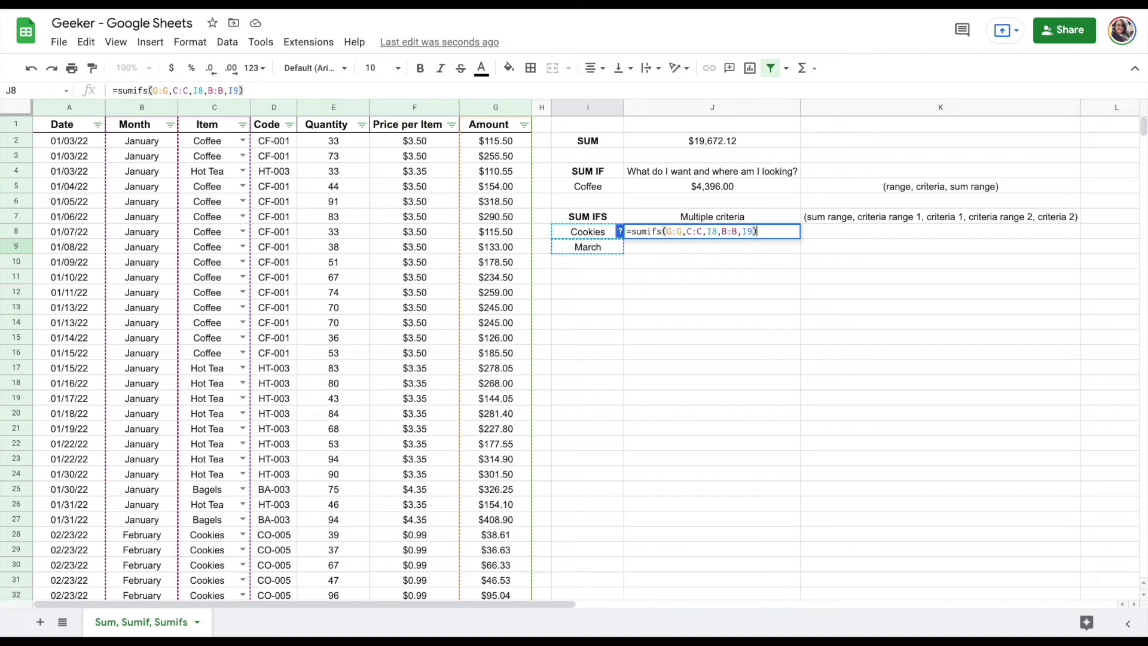
key(Return)
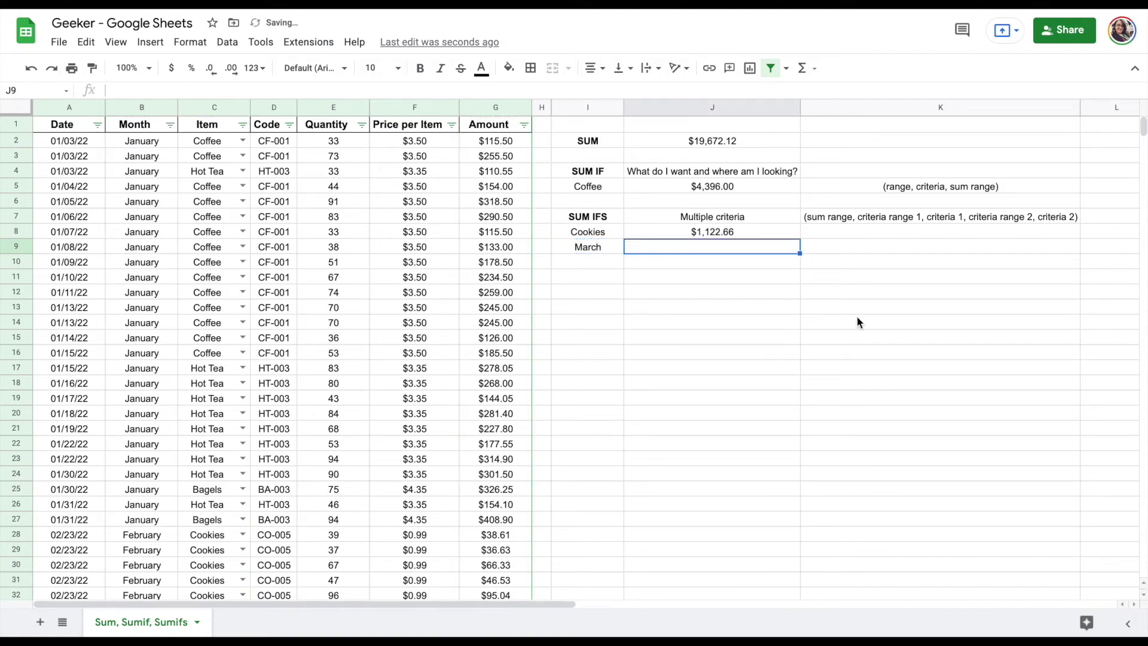
key(Up)
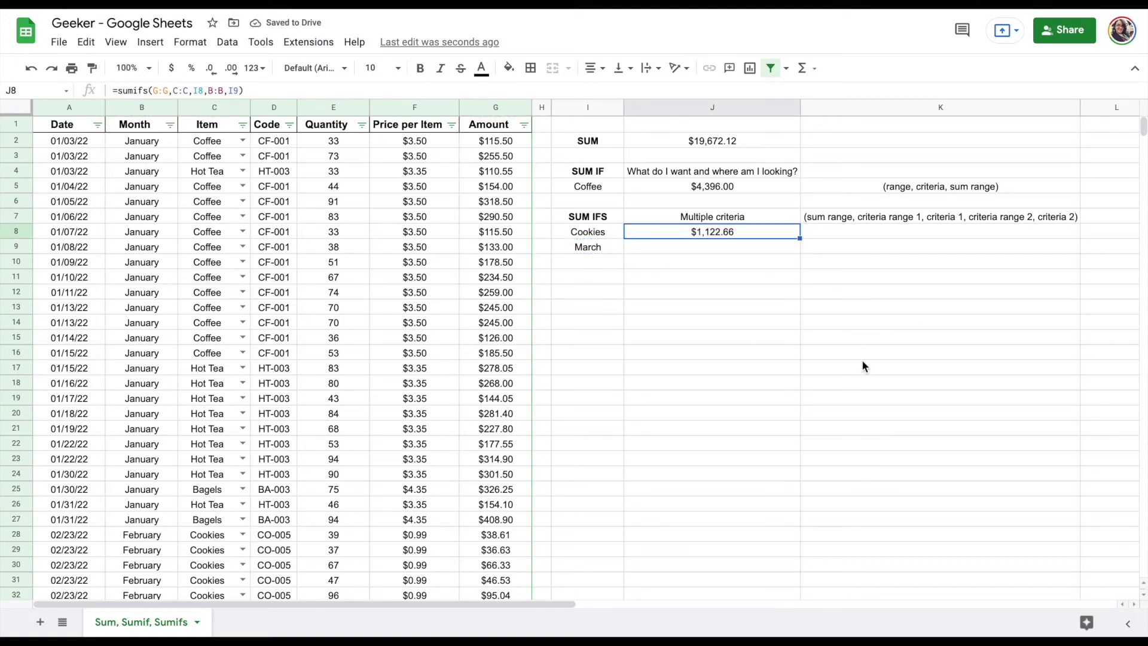